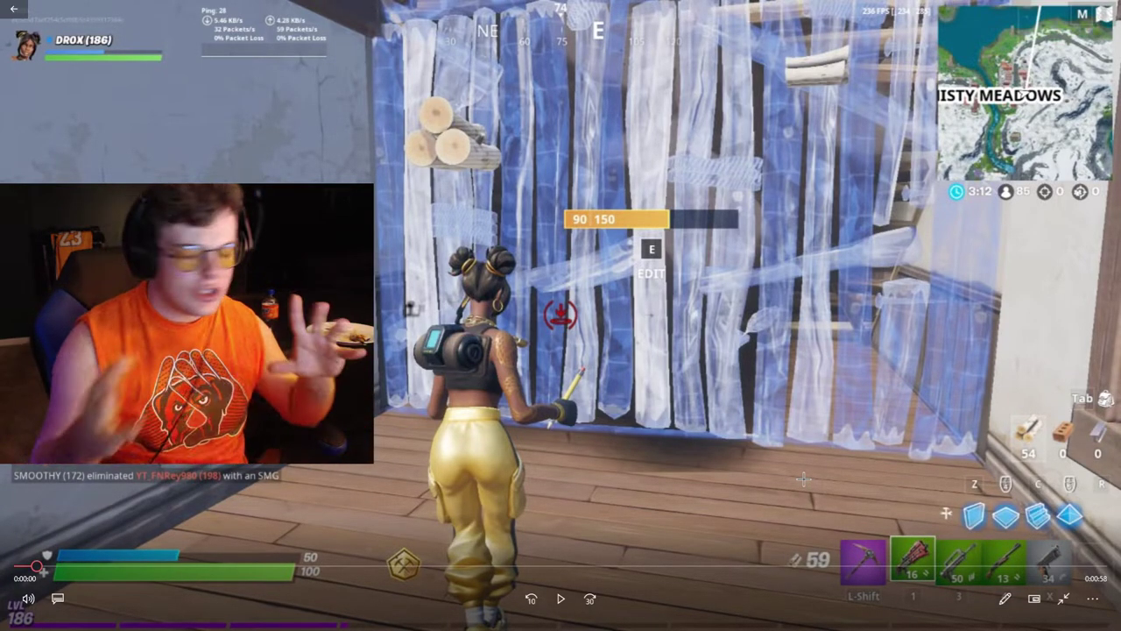
Play the Fortnite gameplay clip, then close the video player
click(549, 583)
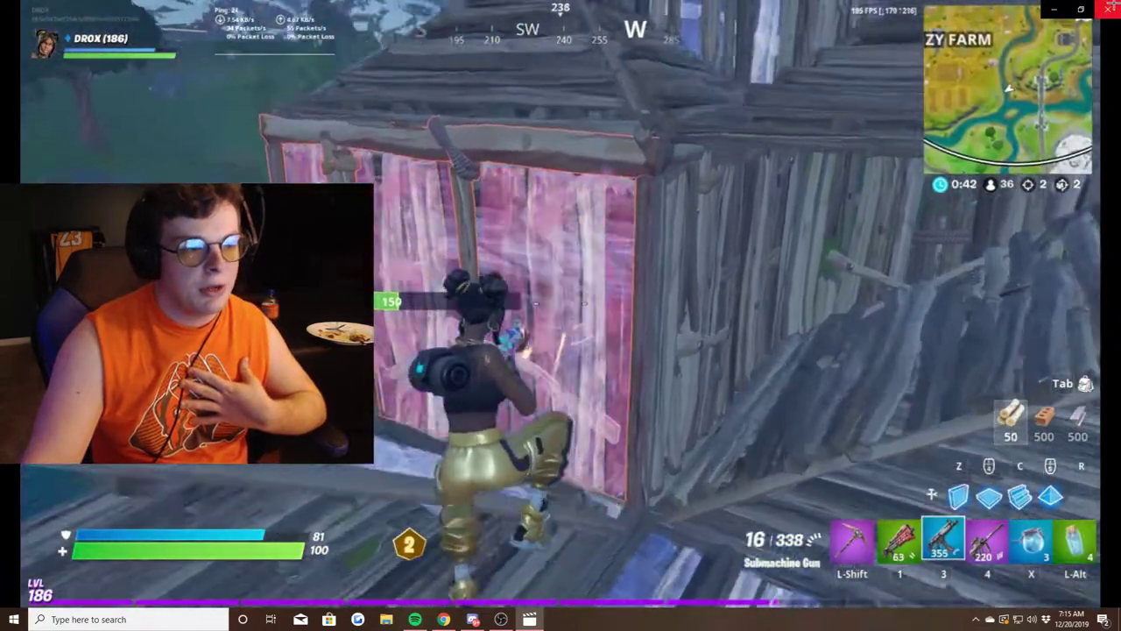
click(1109, 8)
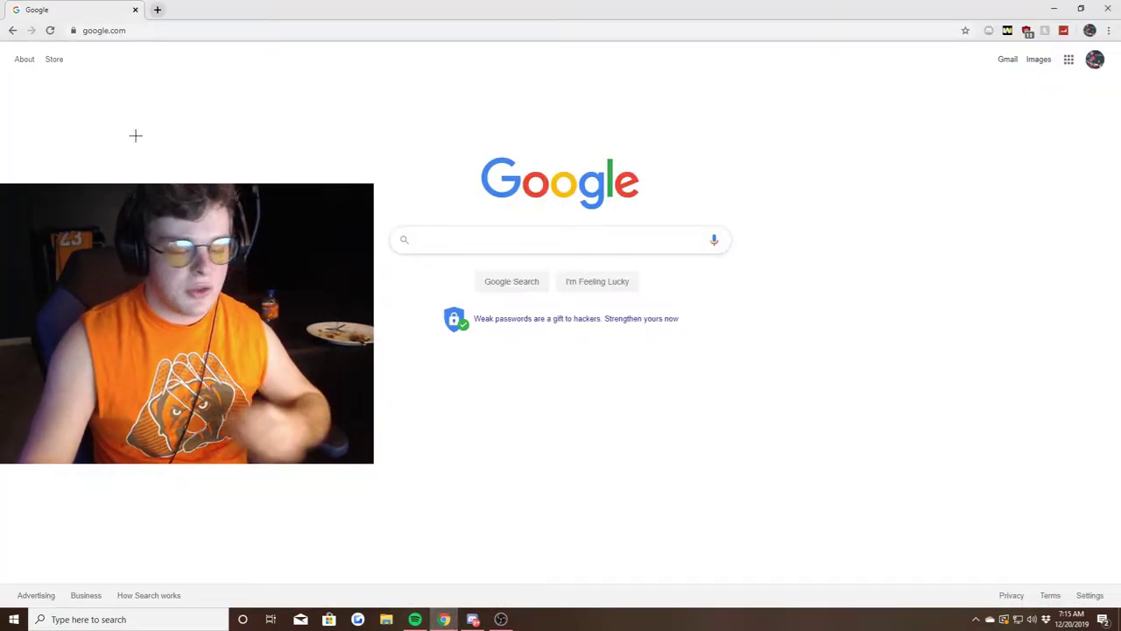
Search Google for 'facebook creator studio'
click(488, 244)
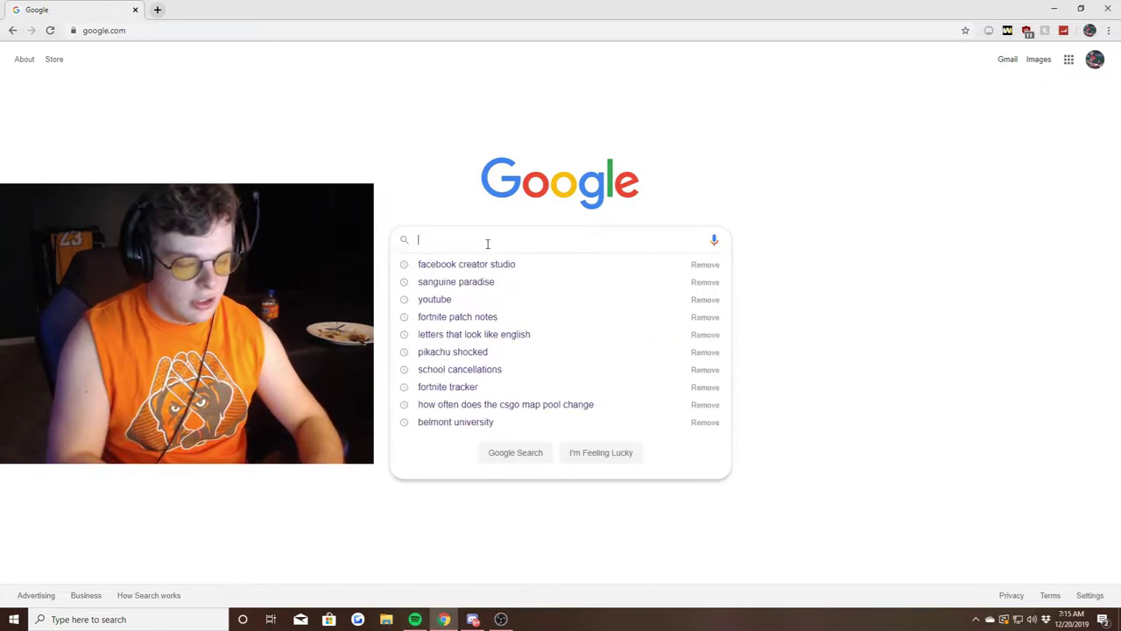
text(facebook creator)
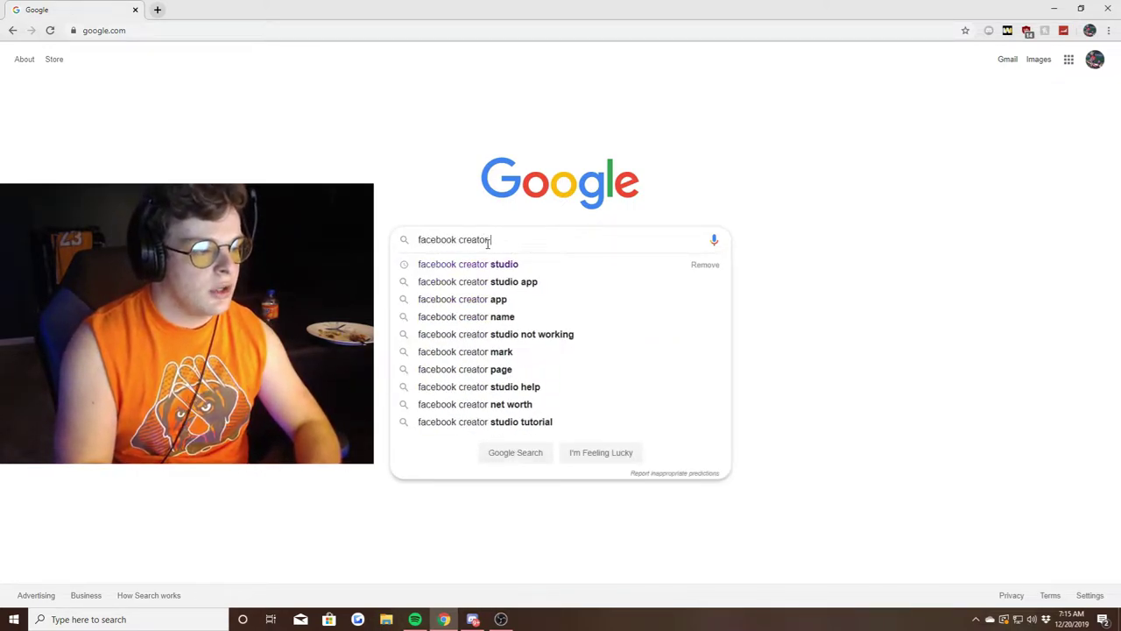
text( studio)
key(Return)
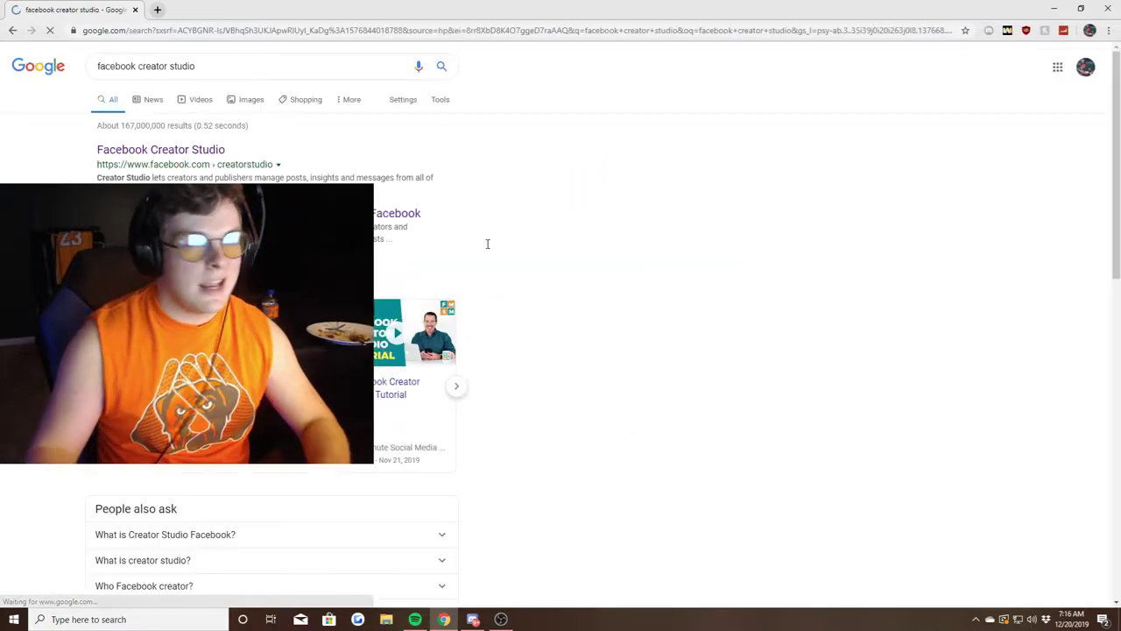
Open Facebook Creator Studio from the results and switch to its Instagram Content Library
click(160, 149)
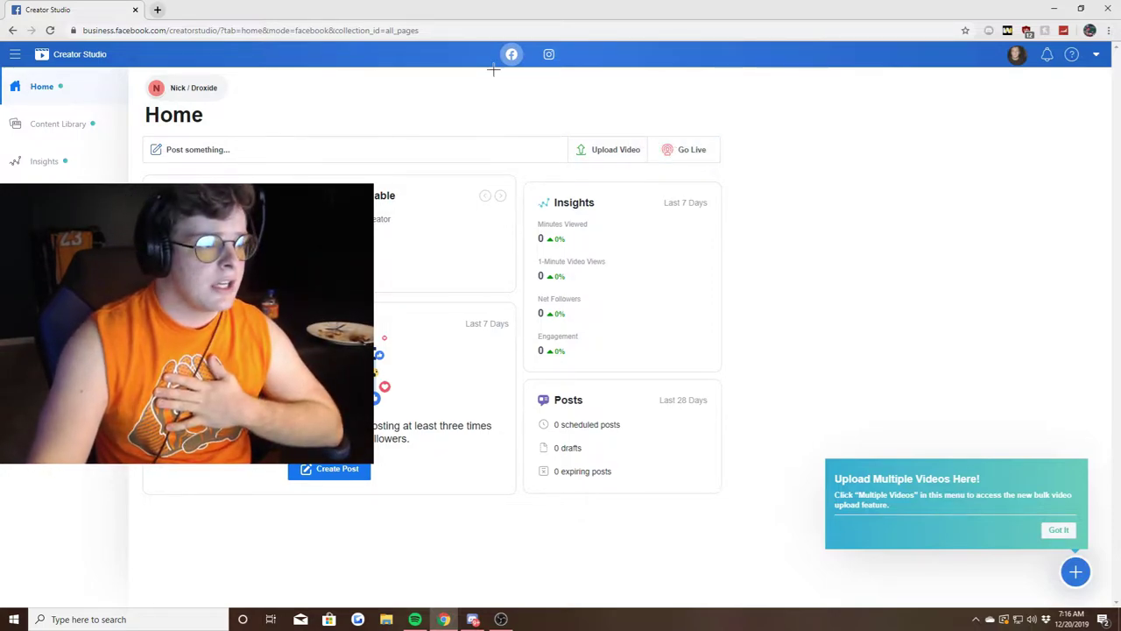
click(550, 55)
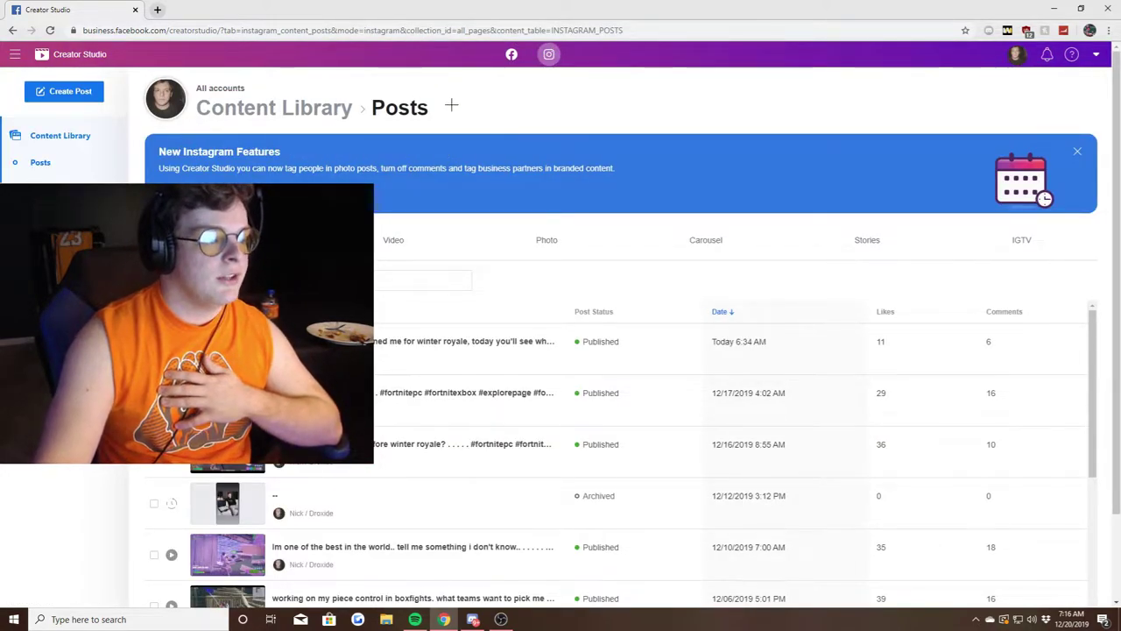
drag(444, 106, 198, 108)
click(488, 106)
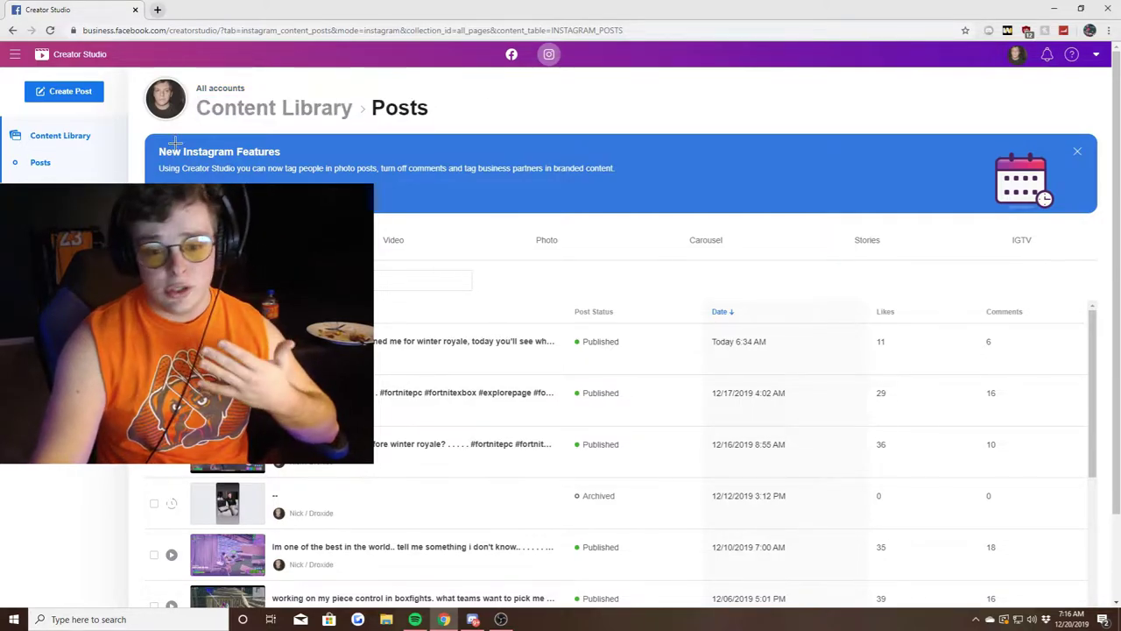
Start a new Instagram Feed post and paste the winter royale caption with Fortnite hashtags
click(66, 92)
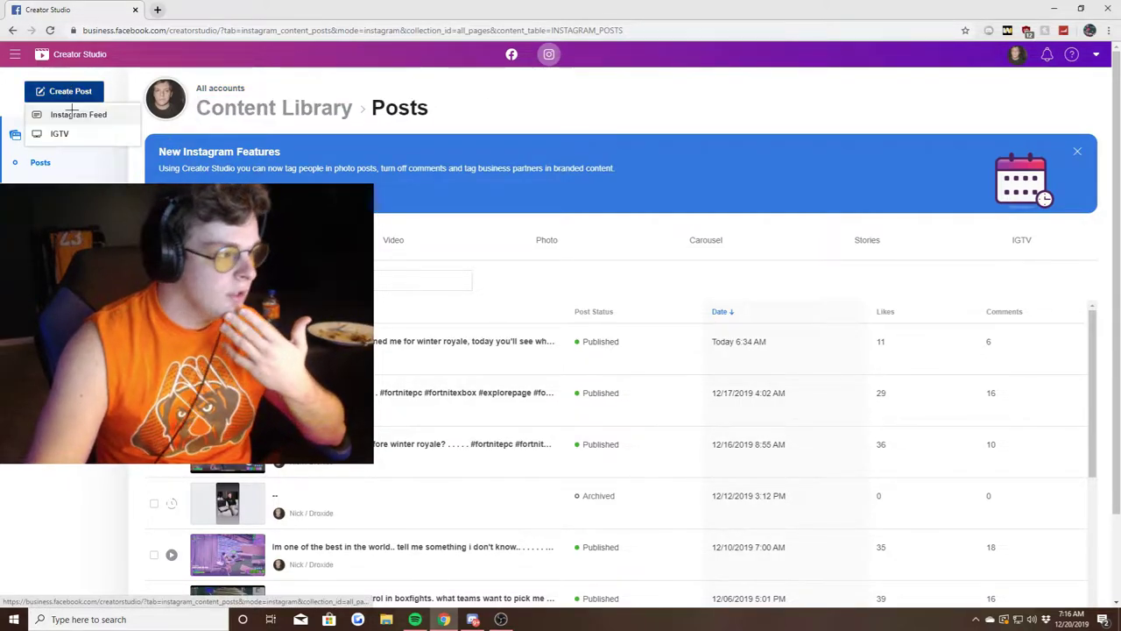
click(75, 114)
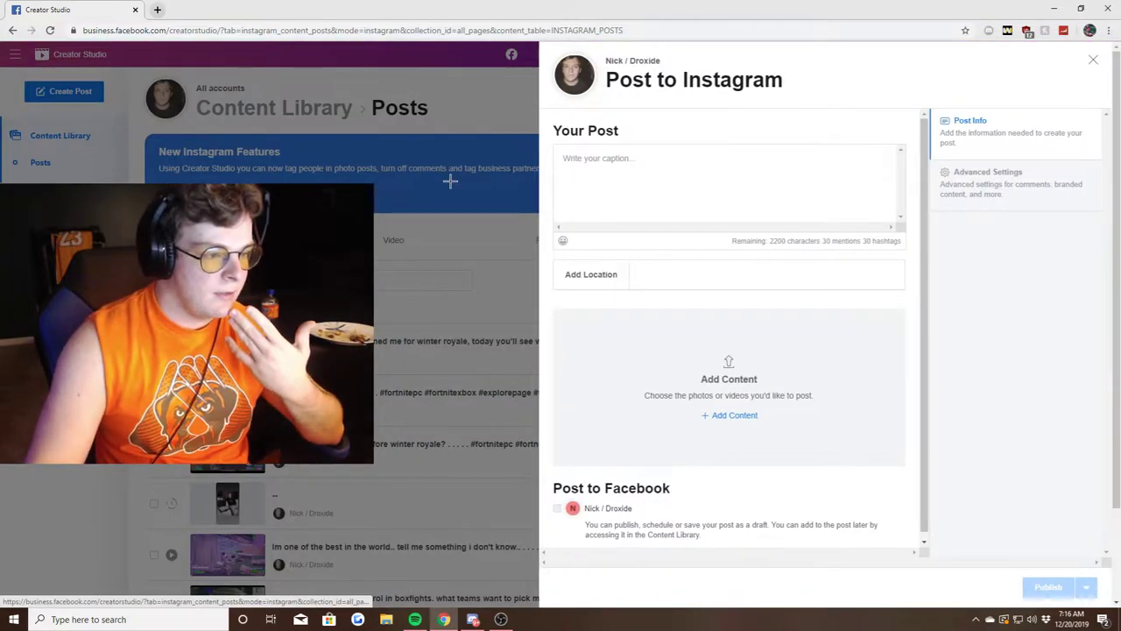
click(621, 165)
key(ctrl+v)
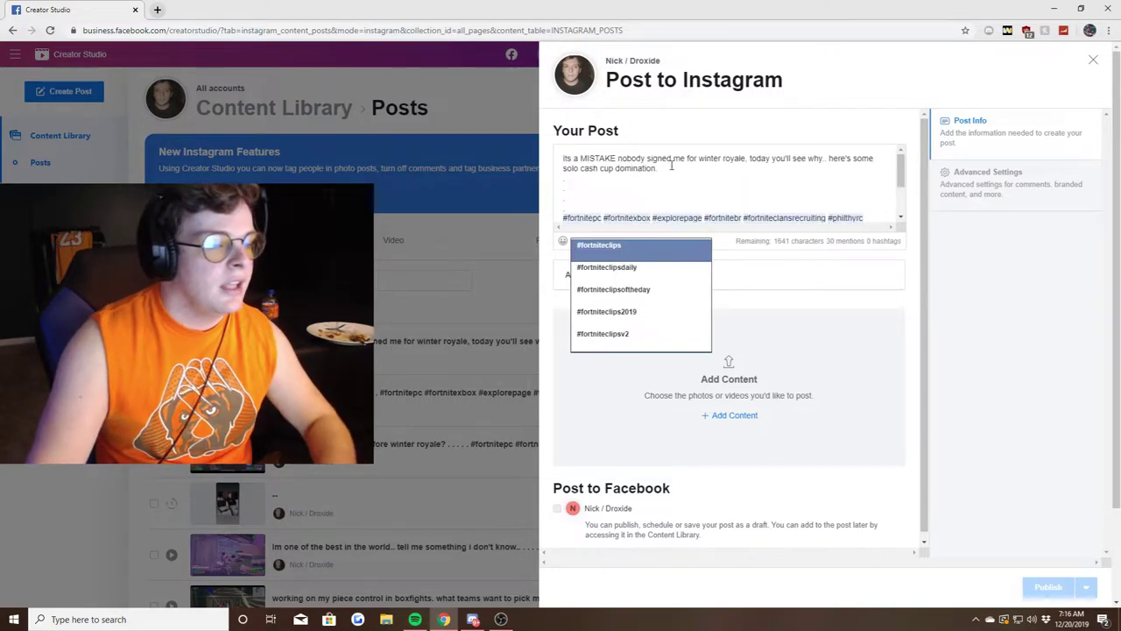
drag(565, 157, 696, 230)
Add content from file upload and select the cashcup insta.mp4 video
click(727, 414)
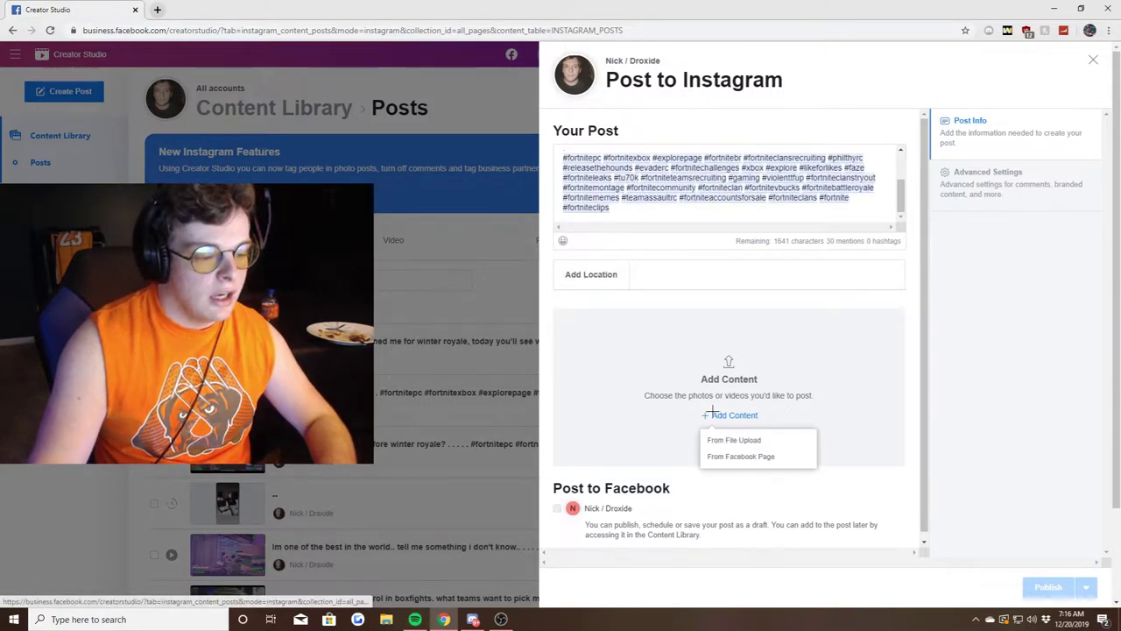
click(727, 440)
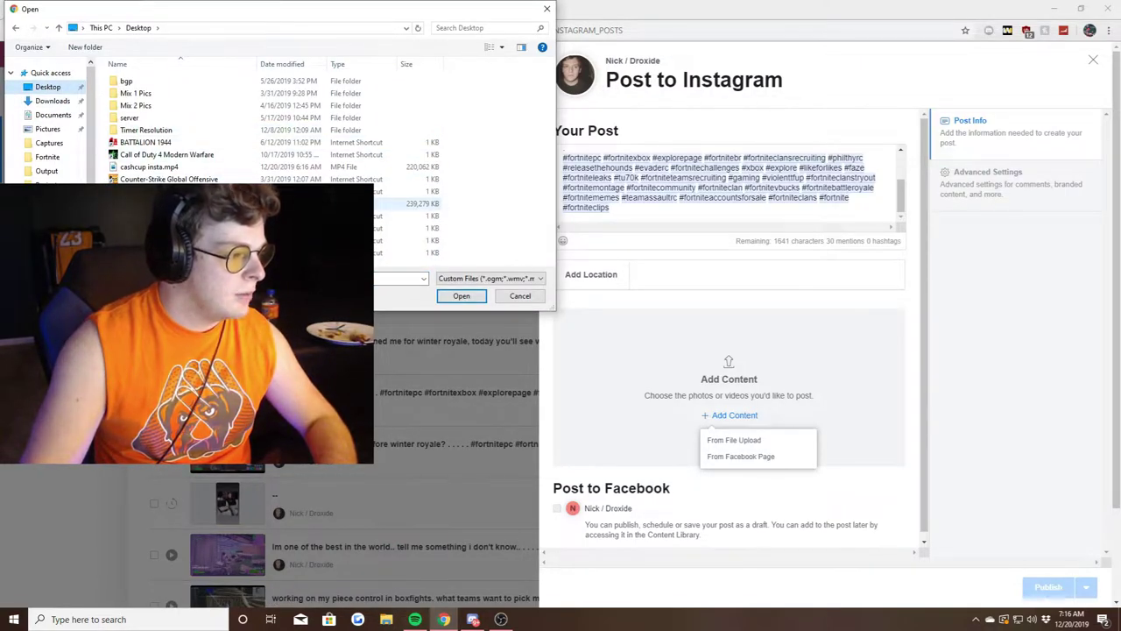
click(175, 166)
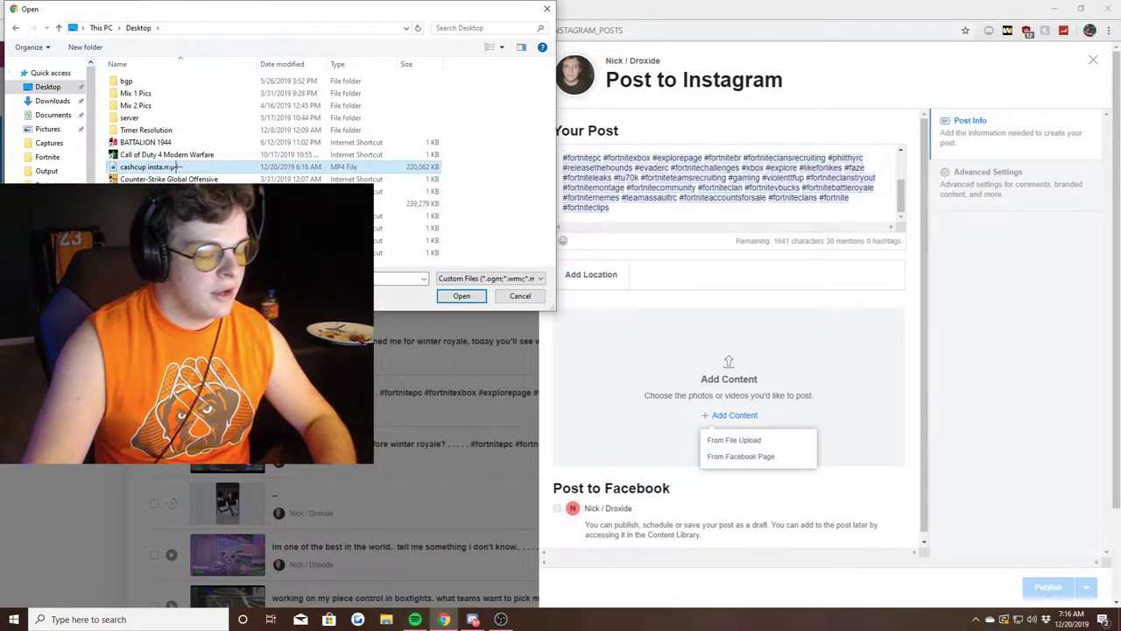
Attach cashcup insta.mp4 to the post and play then pause its preview
click(462, 295)
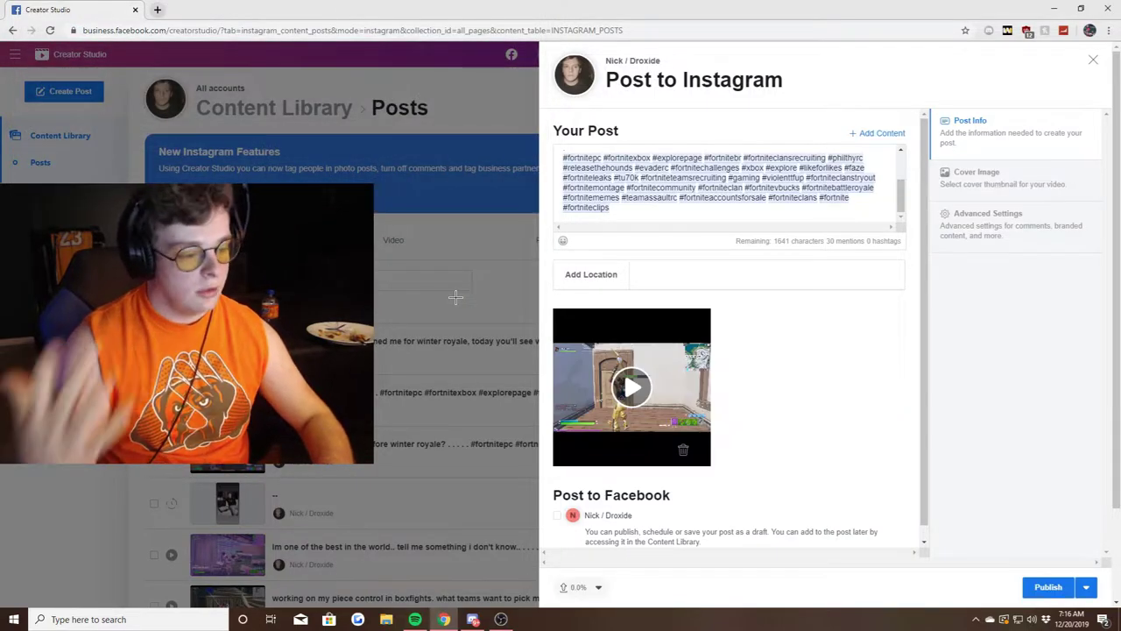
click(632, 387)
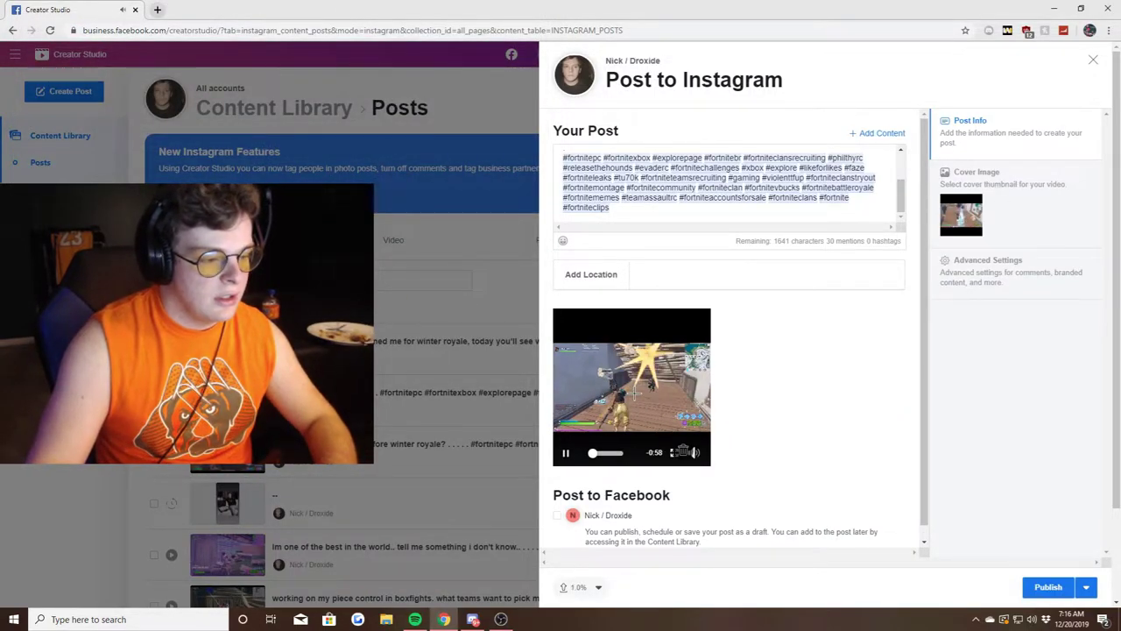
click(593, 429)
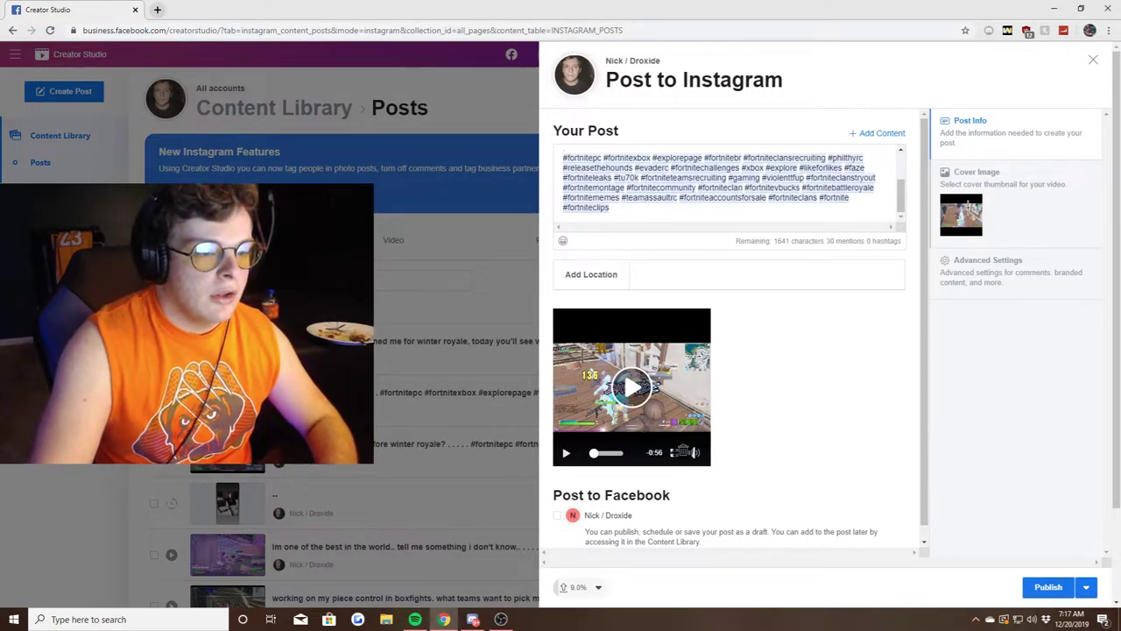
Set the post's cover image to the fourth gameplay frame
click(964, 210)
click(828, 213)
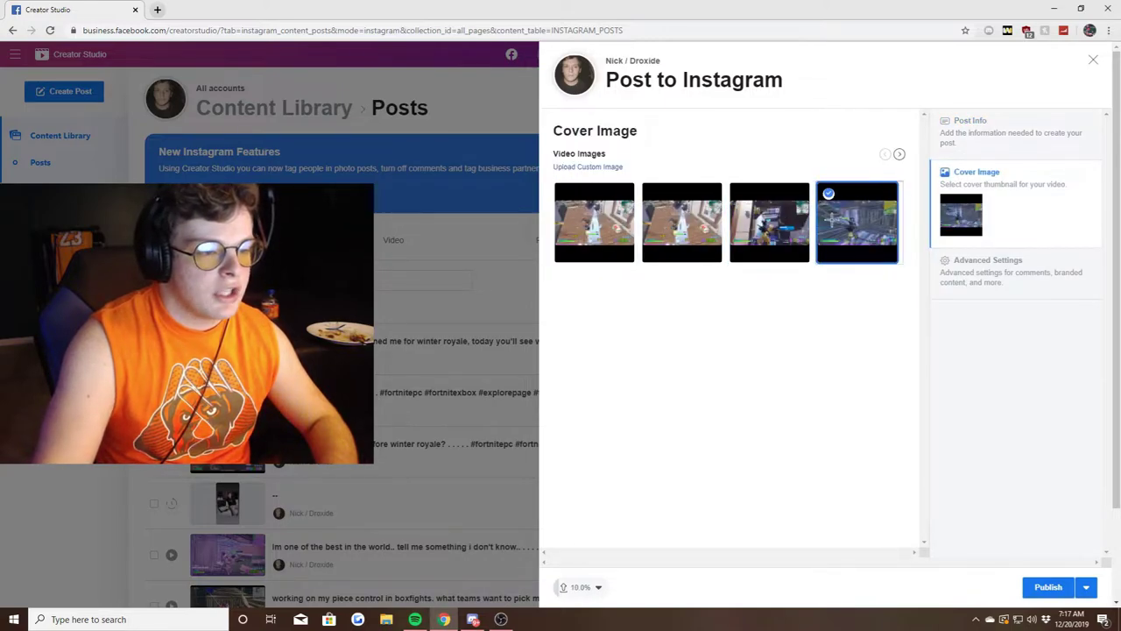
click(900, 155)
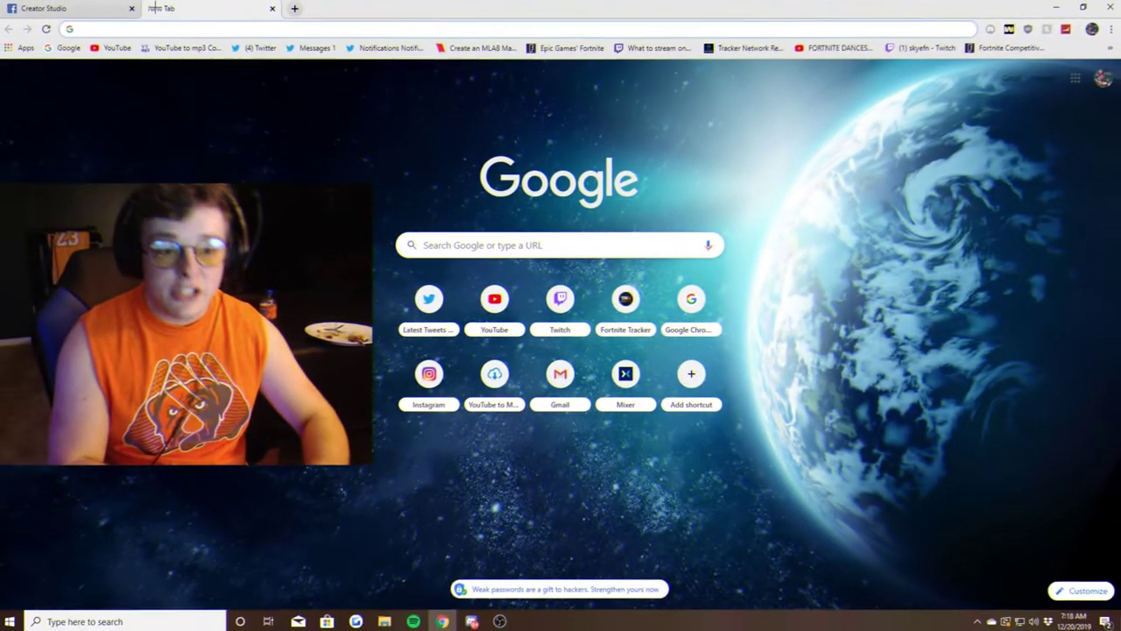
Go to instagram.com in the new tab
text(instagram.com)
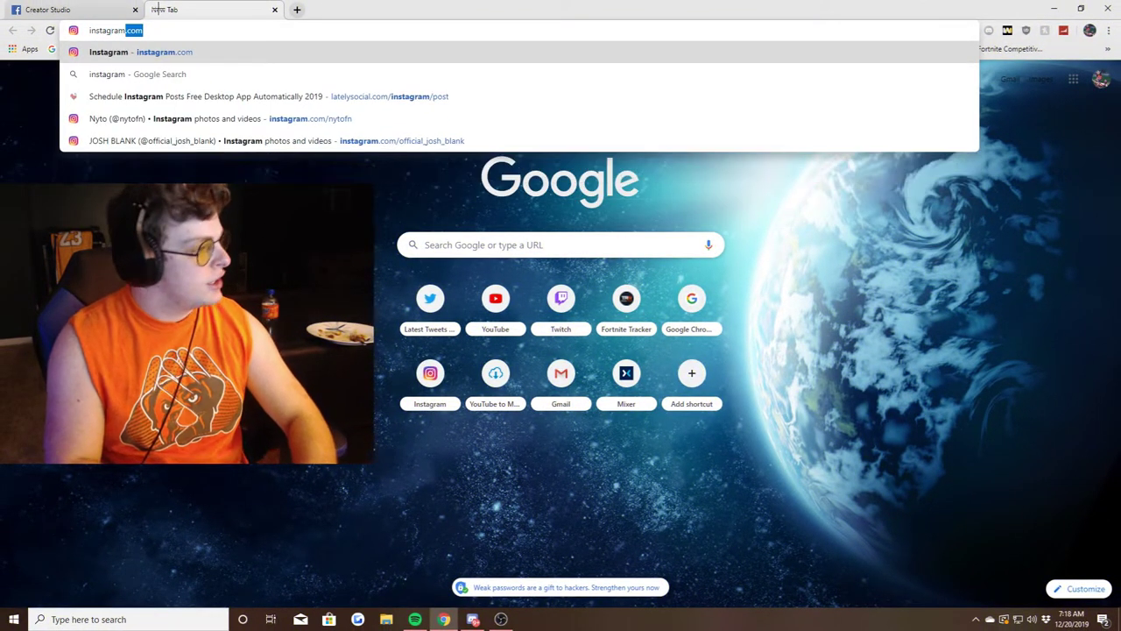
key(Return)
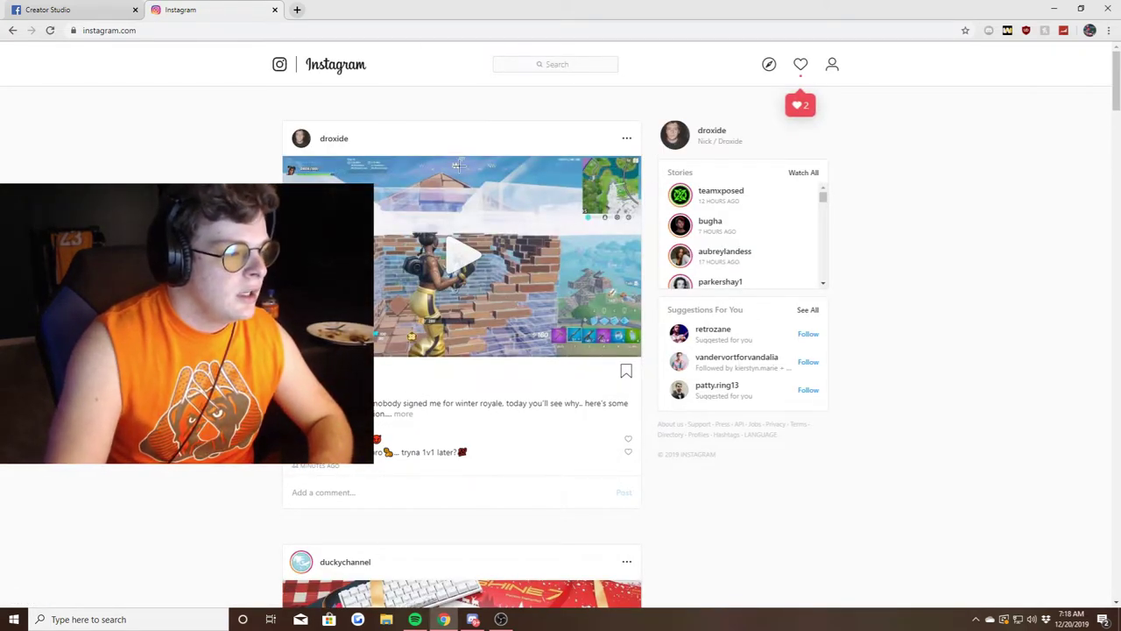
Play and pause the Fortnite video in the feed and expand its hashtag caption
click(465, 254)
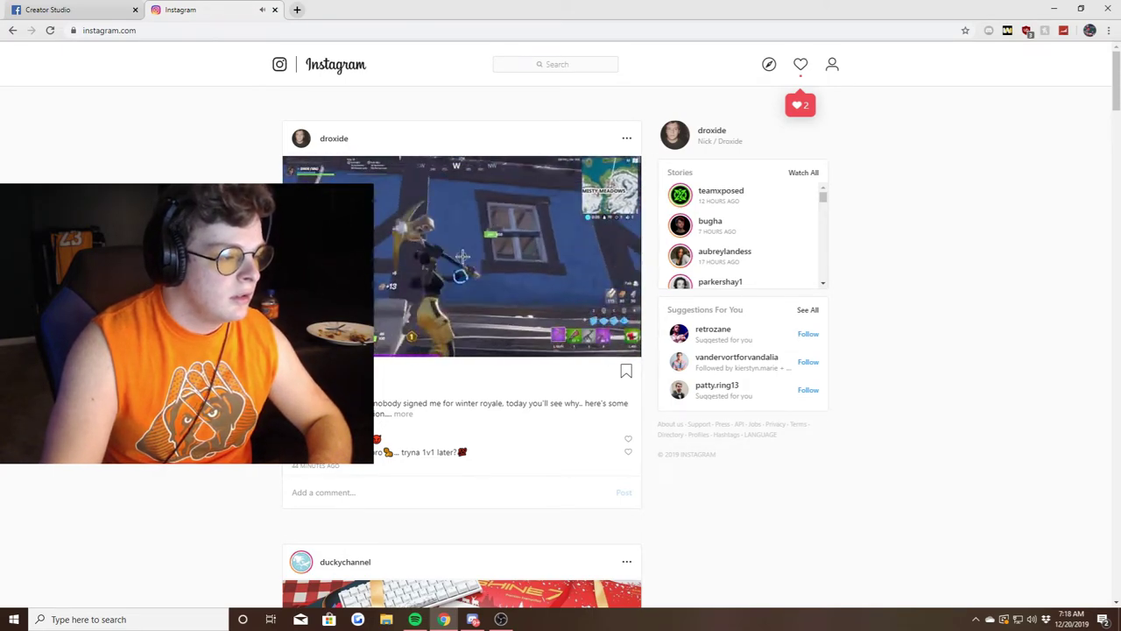
click(462, 255)
click(402, 414)
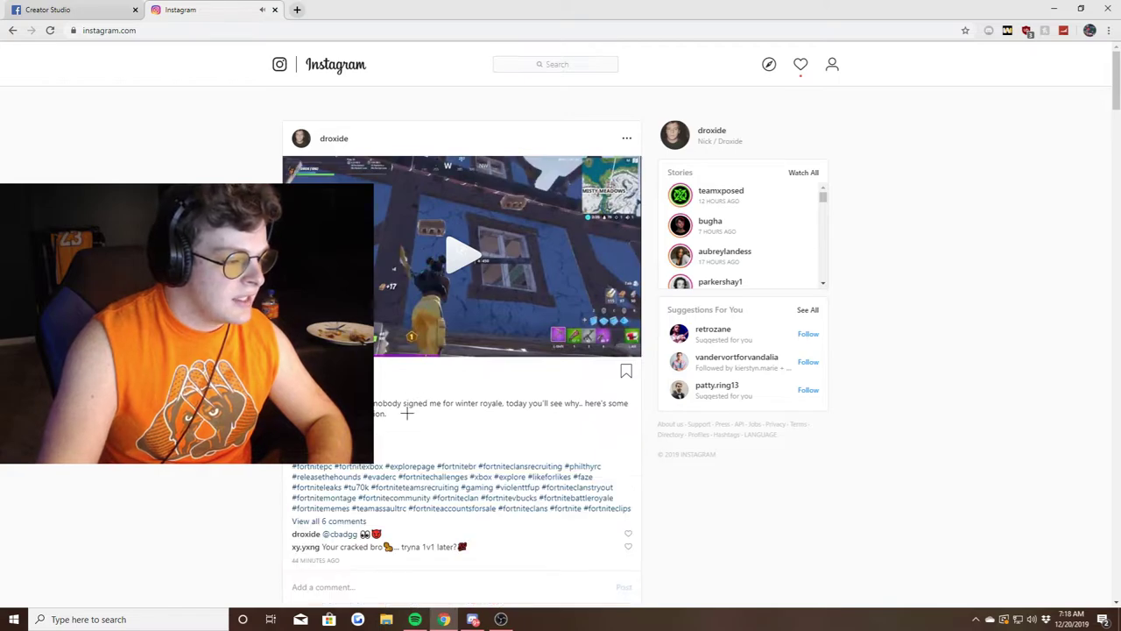
scroll(405, 419, down, 1)
scroll(405, 418, down, 1)
View the video post on its own page, then go to the account's profile
click(315, 445)
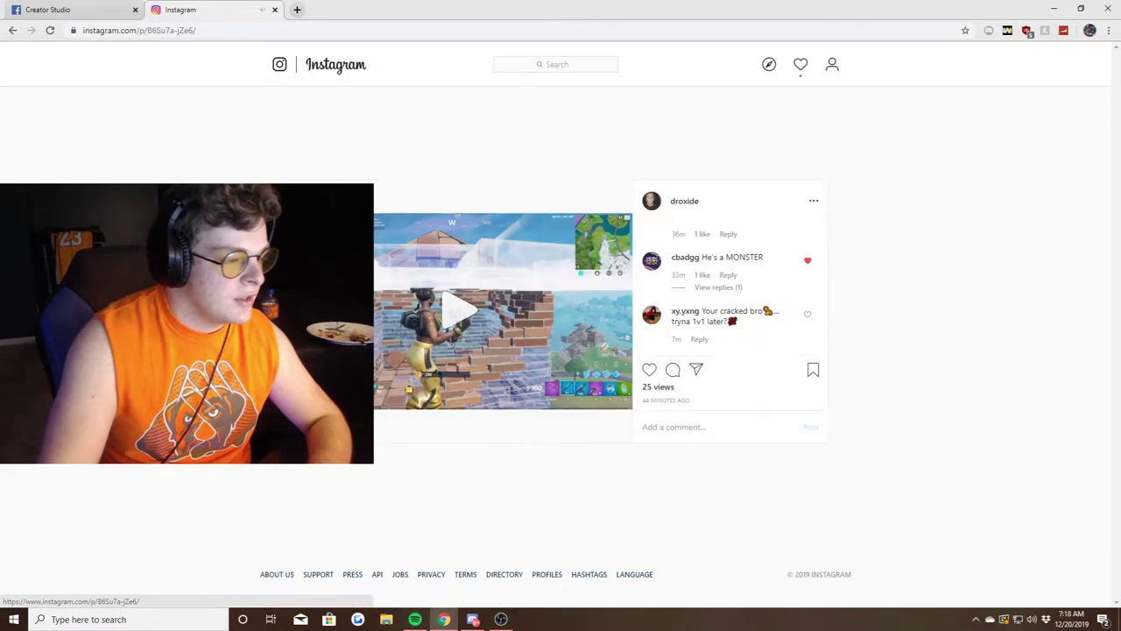
scroll(723, 325, down, 2)
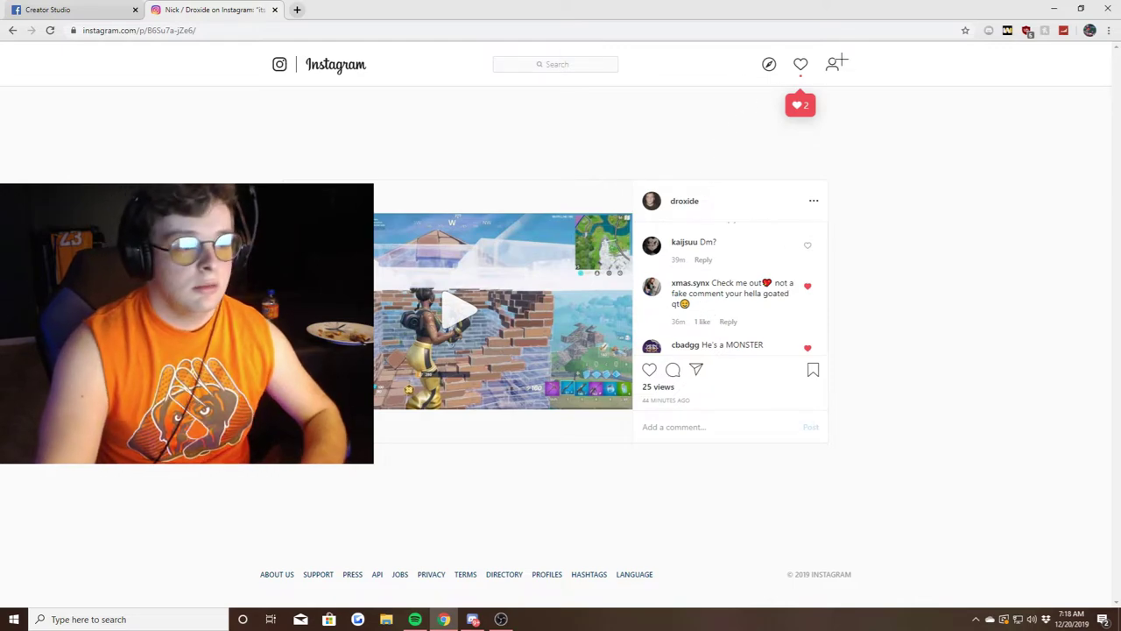
click(832, 64)
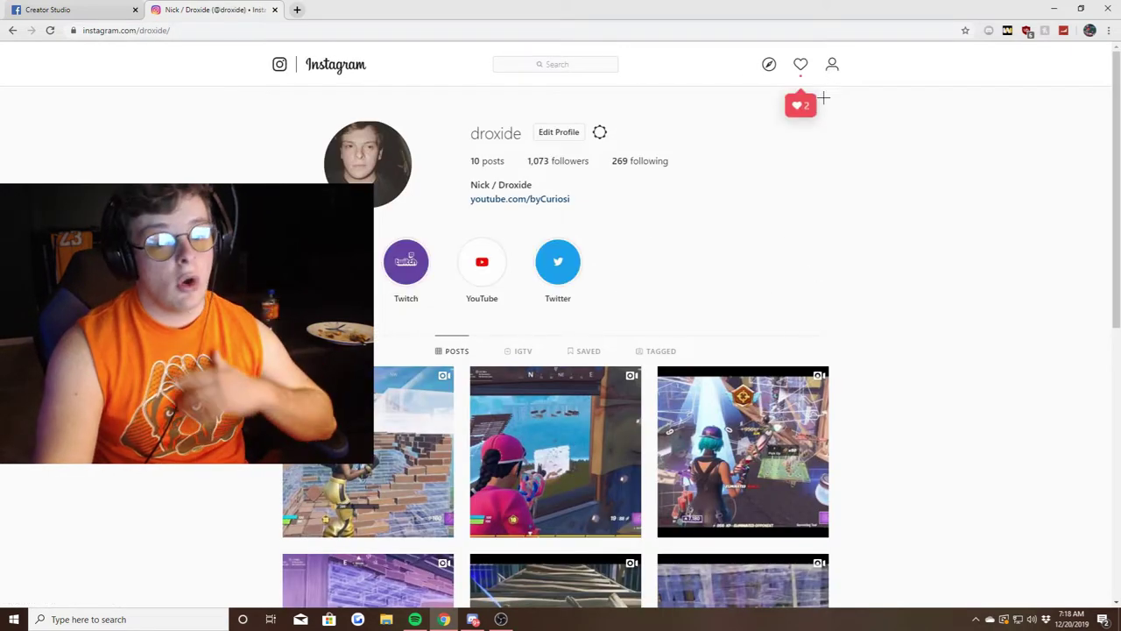